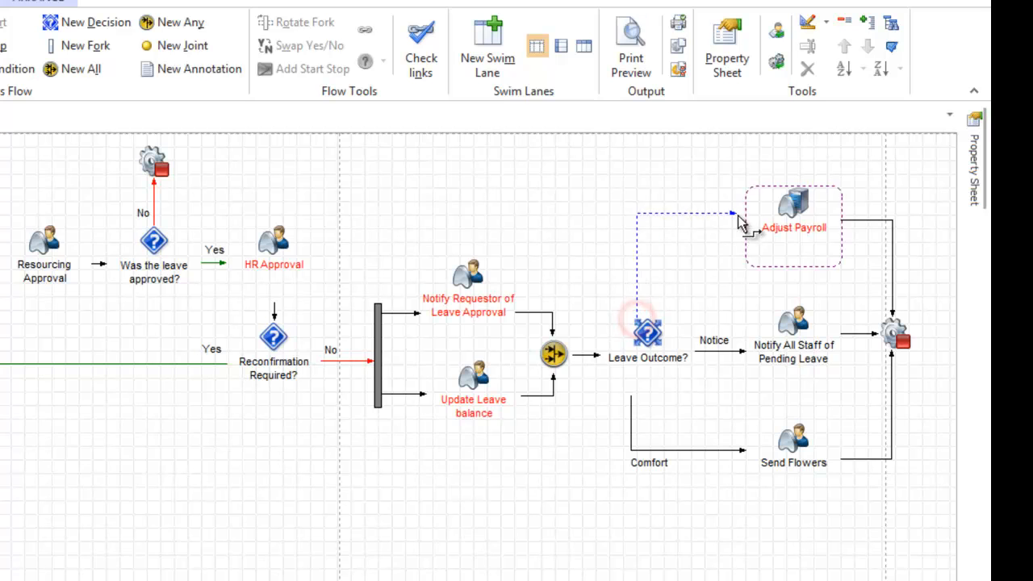
# Connect the Leave Outcome? decision to Adjust Payroll with an Unpaid path and open its referenced decision table for design.
pyautogui.moveTo(627, 314); pyautogui.dragTo(658, 221)
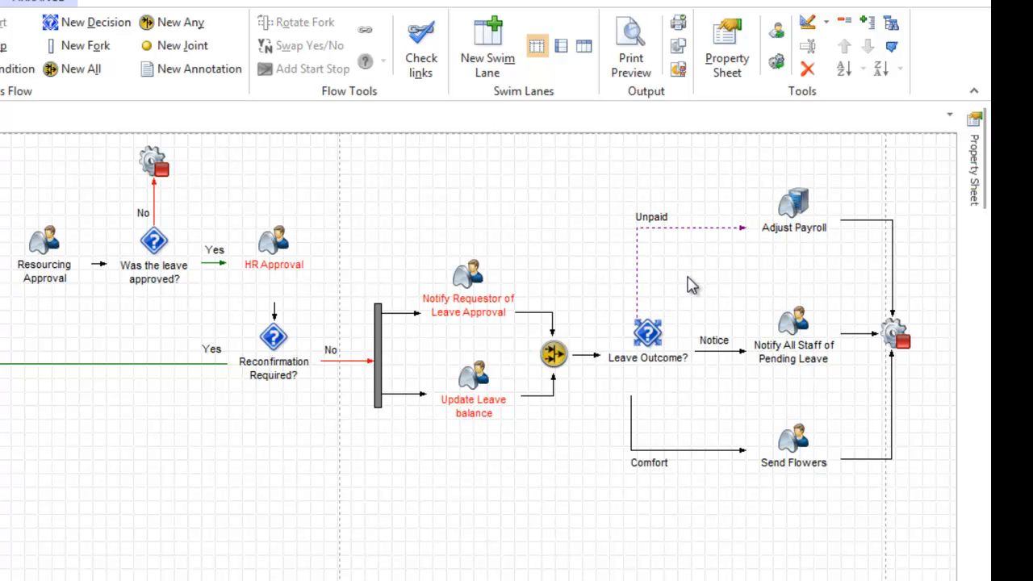
pyautogui.click(645, 340)
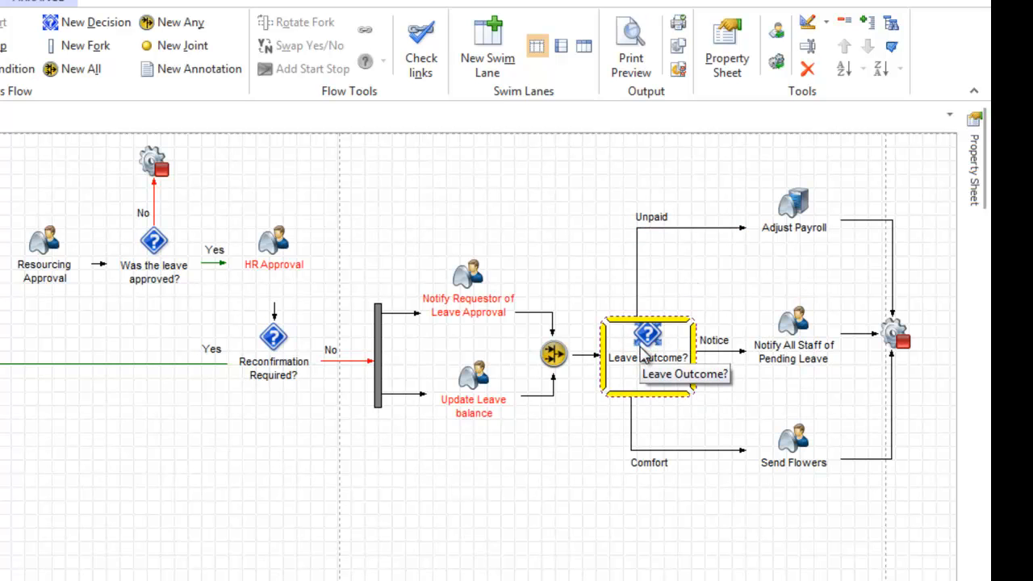
pyautogui.rightClick(645, 355)
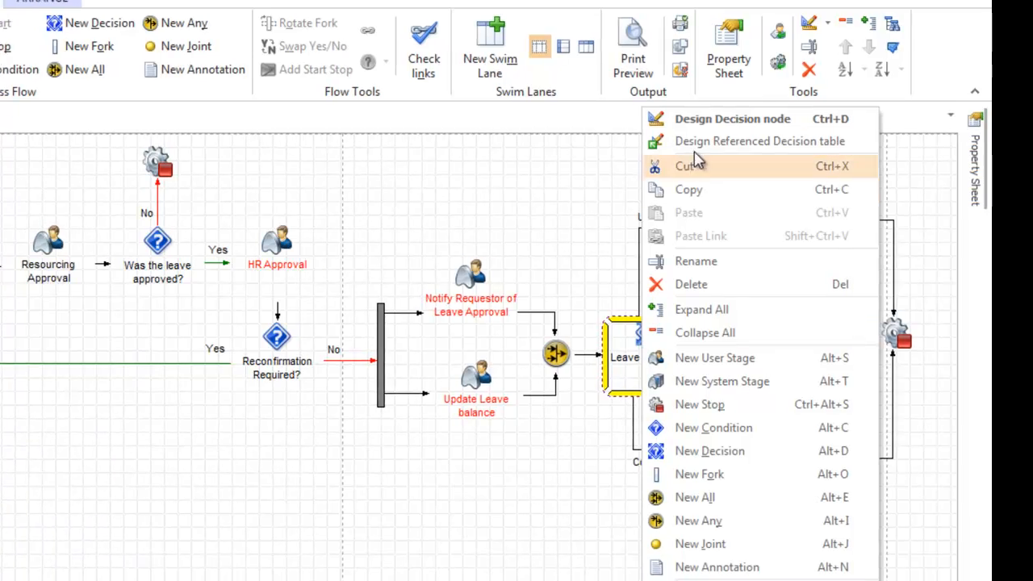
pyautogui.click(760, 153)
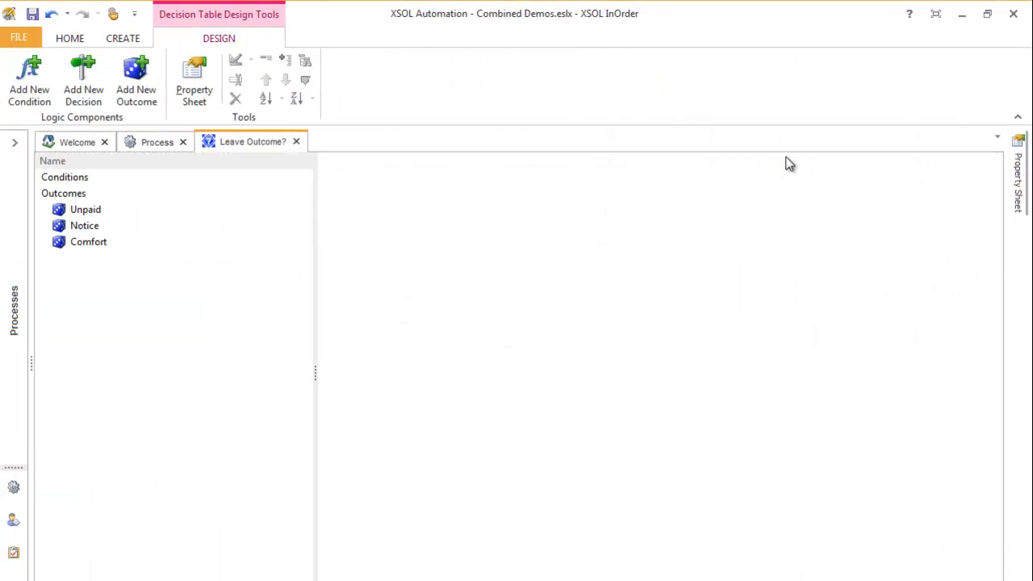
# Review the Unpaid, Notice and Comfort outcomes and the Conditions and Outcomes groups in the decision table.
pyautogui.click(97, 210)
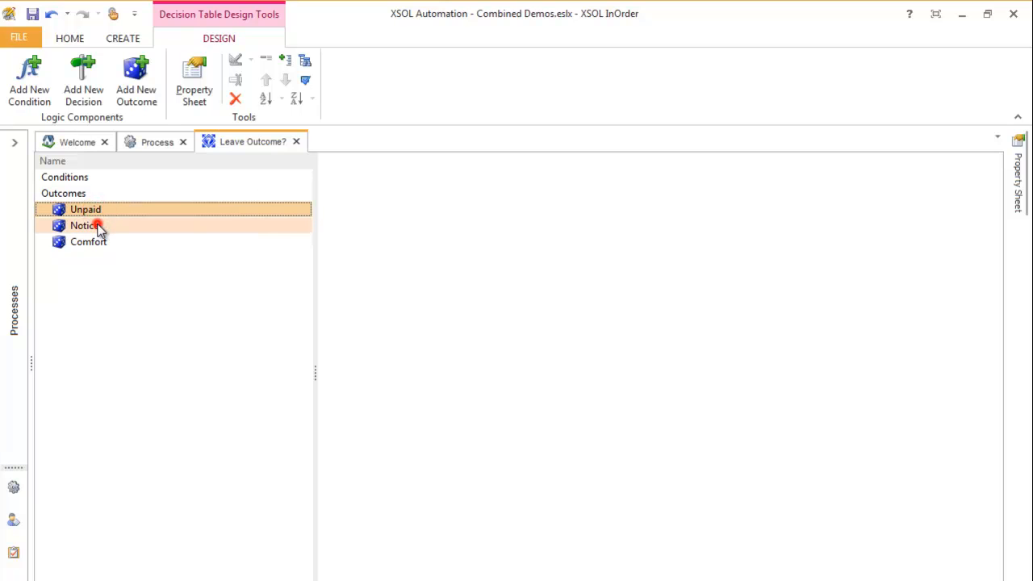
pyautogui.click(95, 226)
pyautogui.click(95, 244)
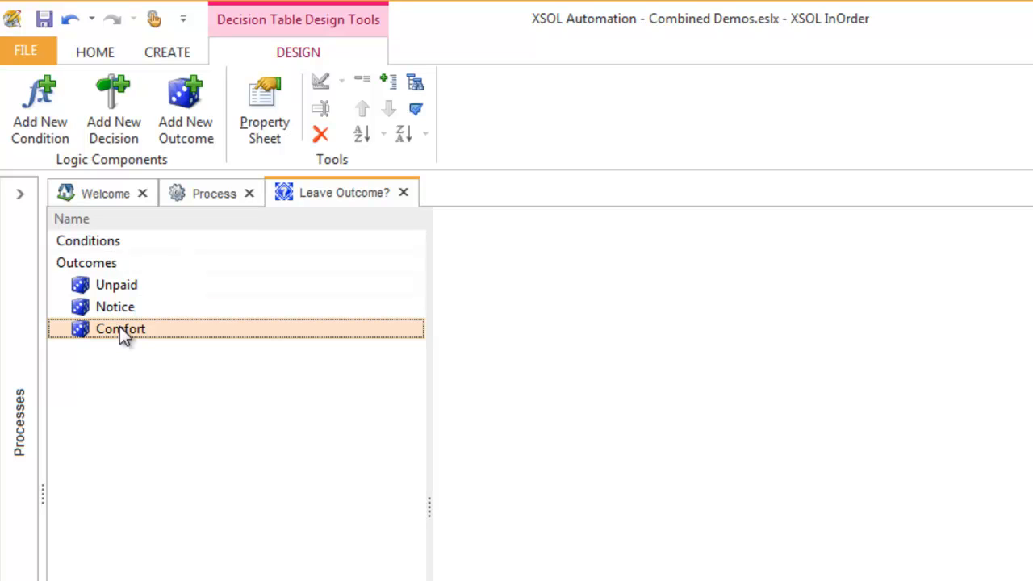
pyautogui.click(113, 240)
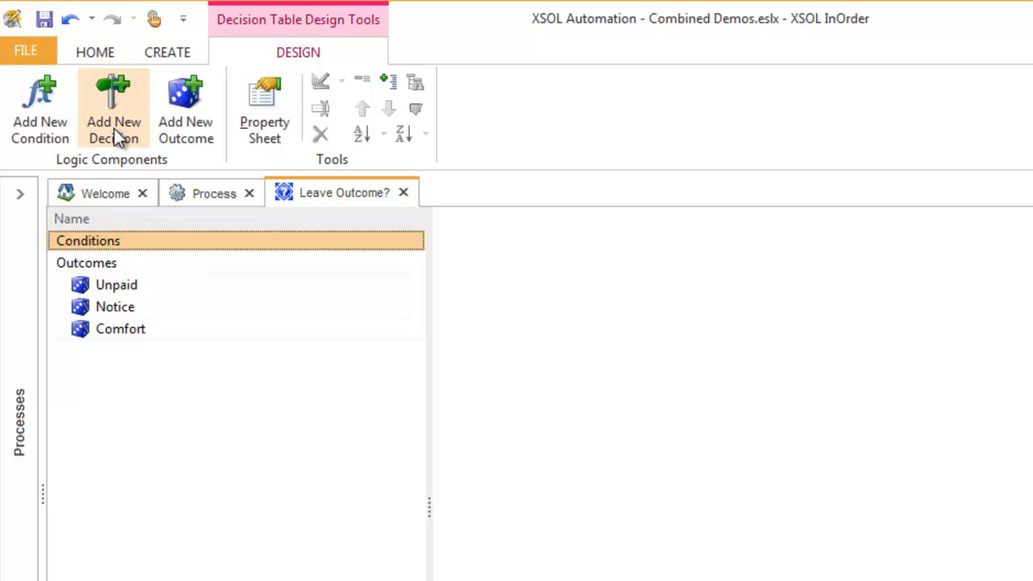
pyautogui.click(95, 262)
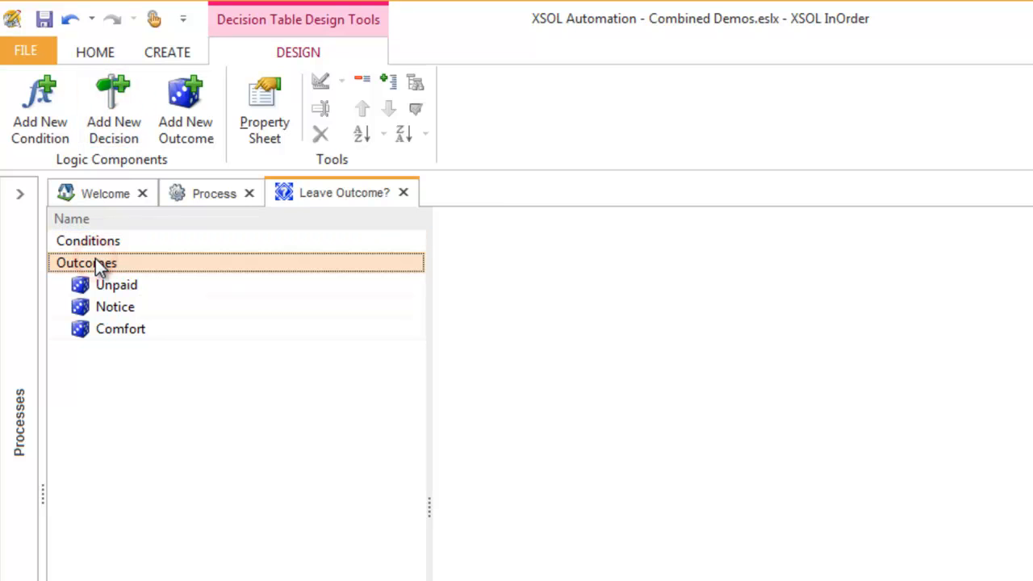
# Add three conditions to the decision table named Sick, Holiday and Bereaved.
pyautogui.click(98, 240)
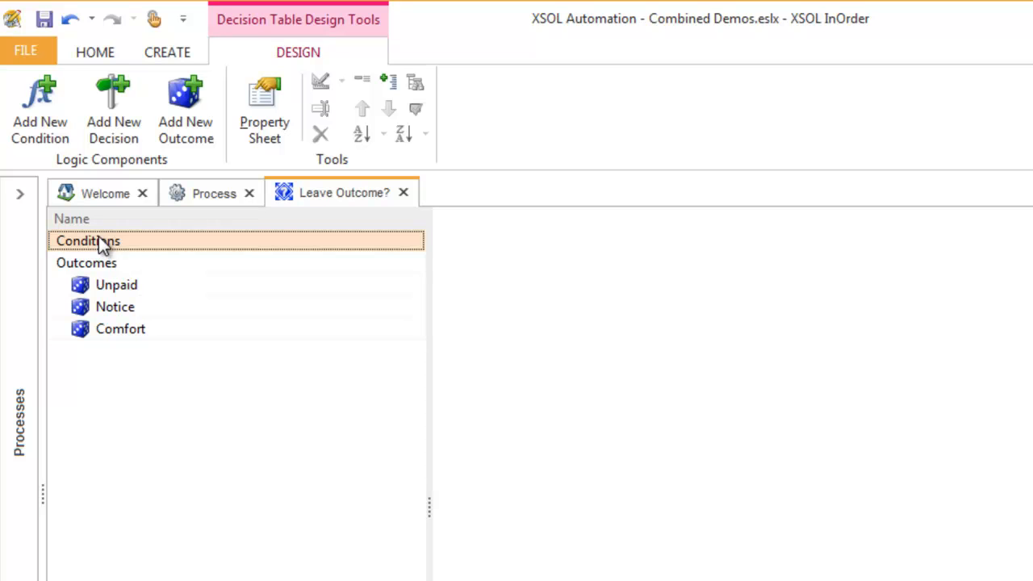
pyautogui.click(35, 116)
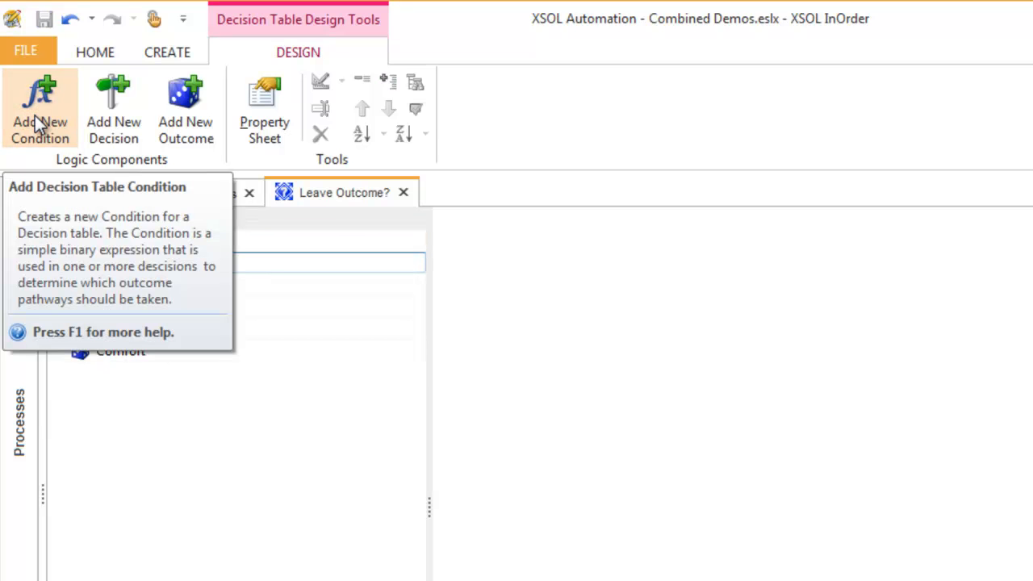
pyautogui.write('Sick')
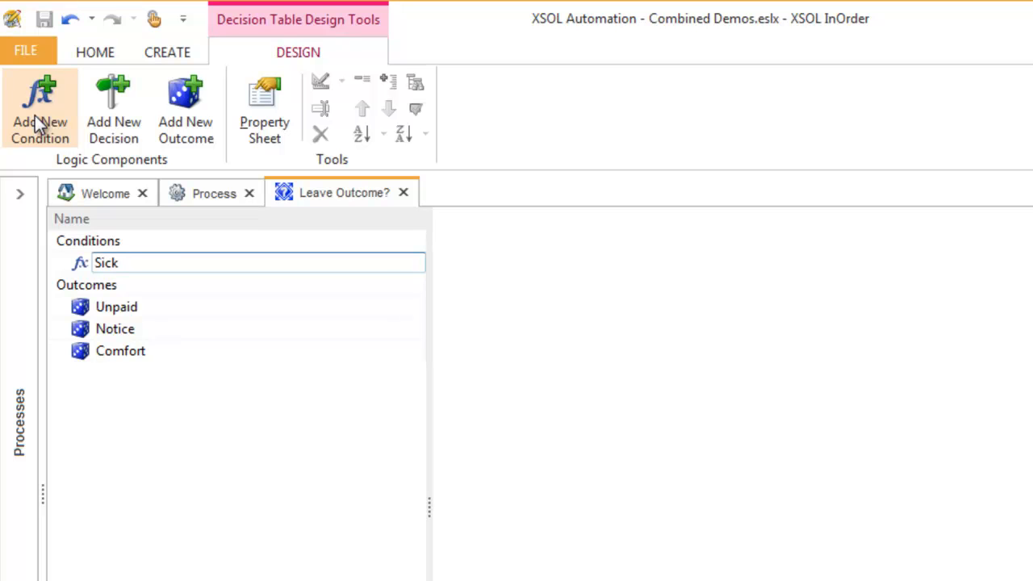
pyautogui.click(34, 115)
pyautogui.write('Holiday')
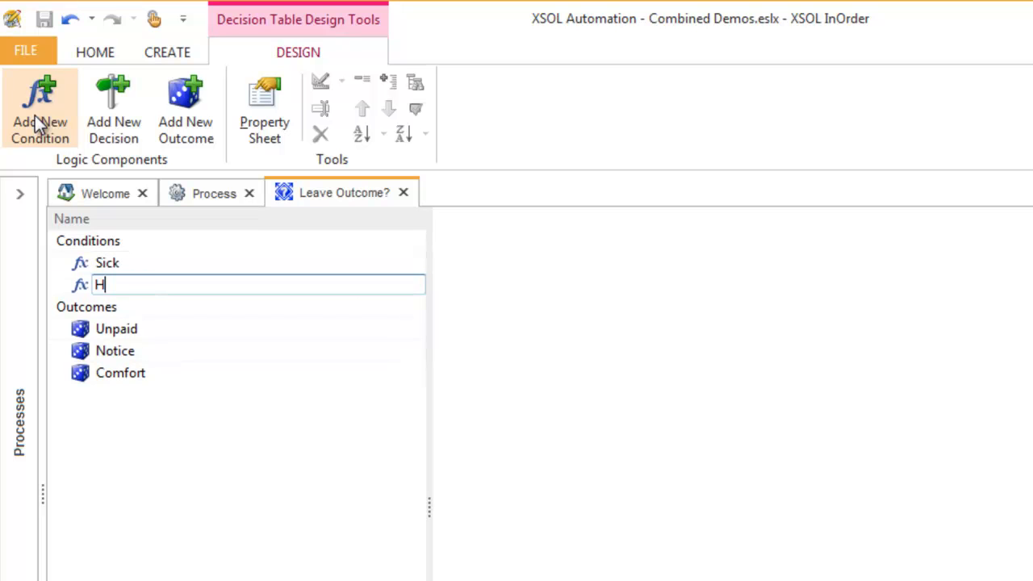
pyautogui.press('Return')
pyautogui.write('Bereaved')
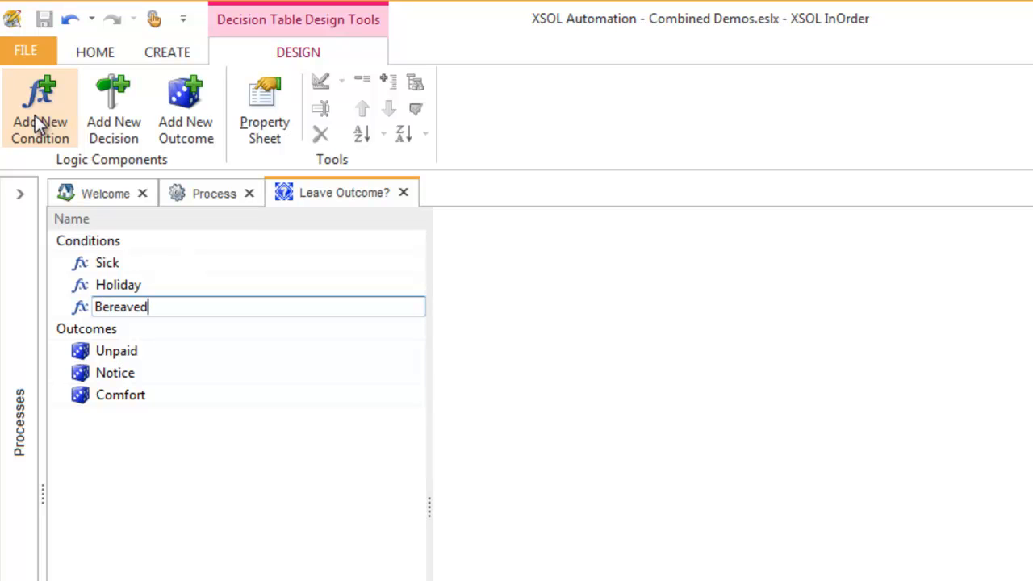
pyautogui.press('Return')
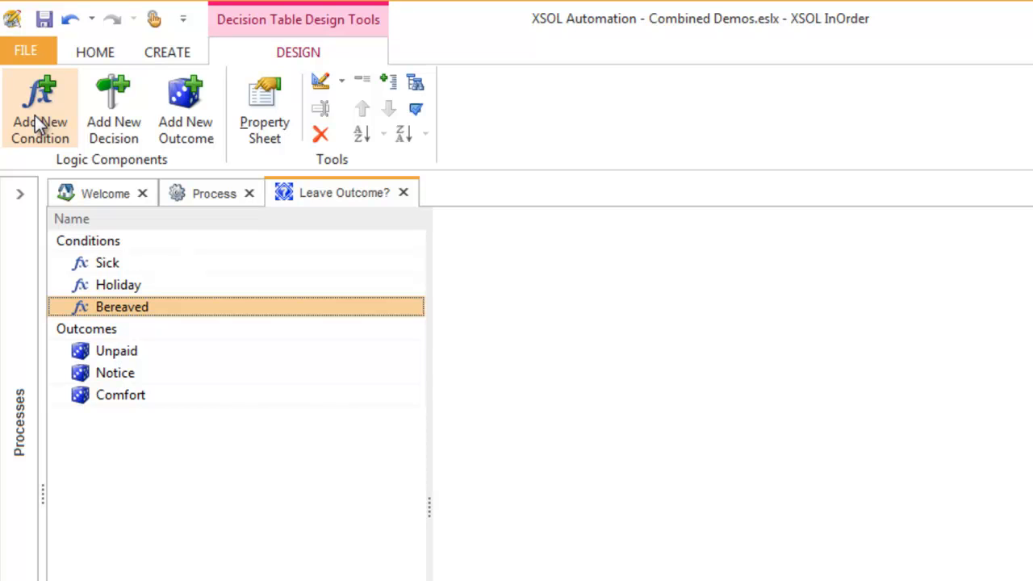
# Add a decision named Sick No Leave that tests the Sick condition and triggers the Notice and Unpaid outcomes.
pyautogui.click(113, 121)
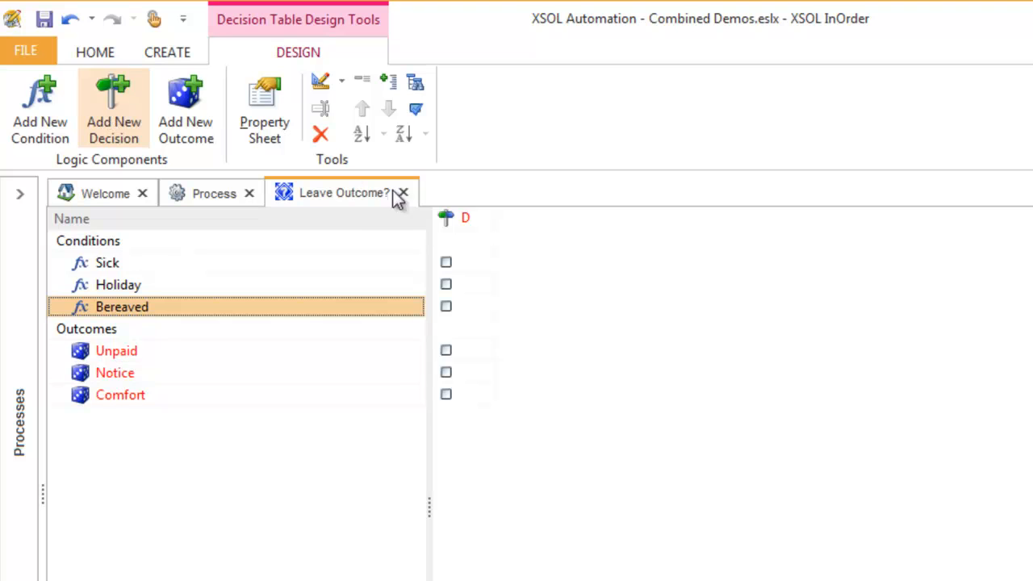
pyautogui.click(465, 218)
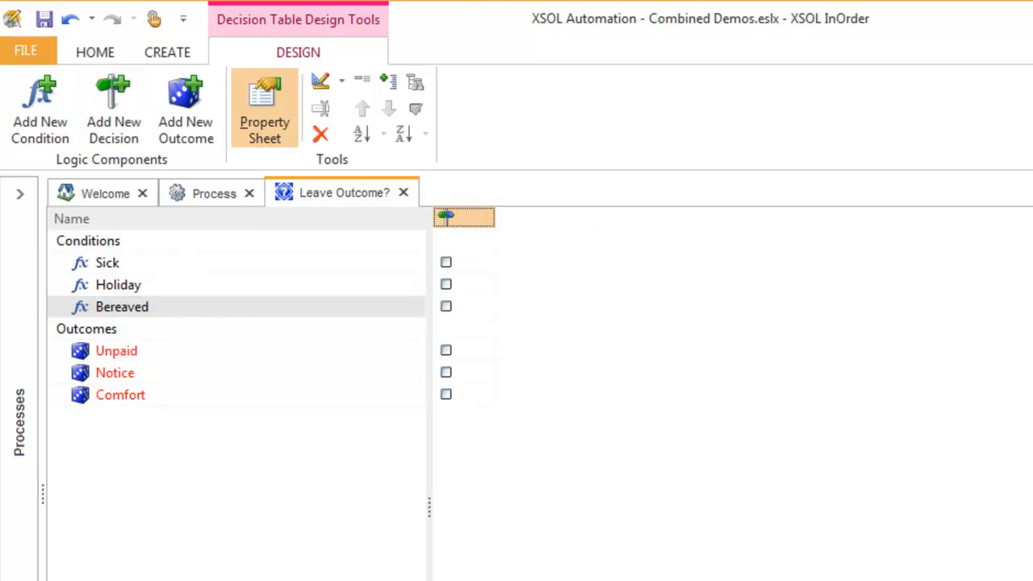
pyautogui.write('D')
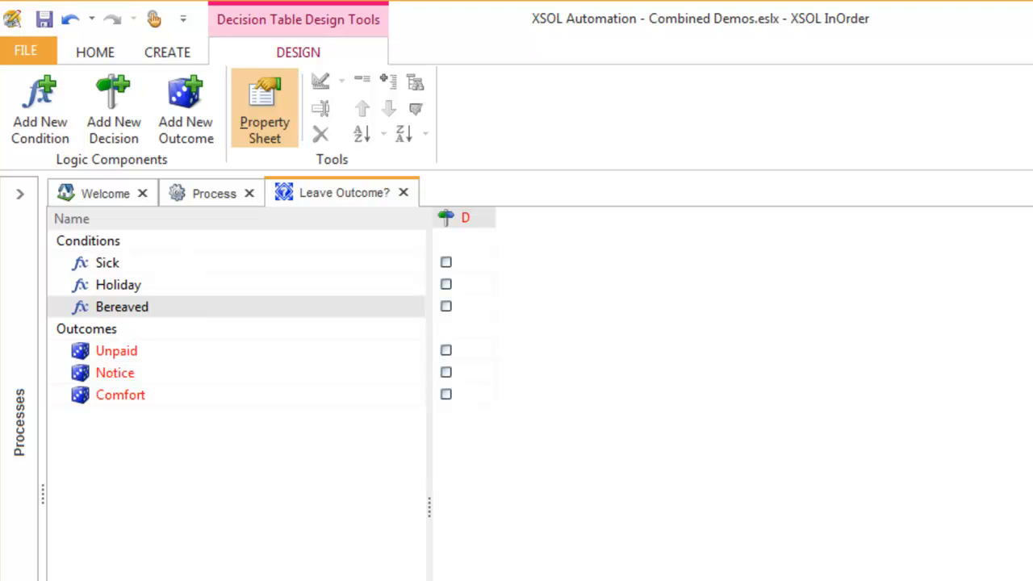
pyautogui.press('Return')
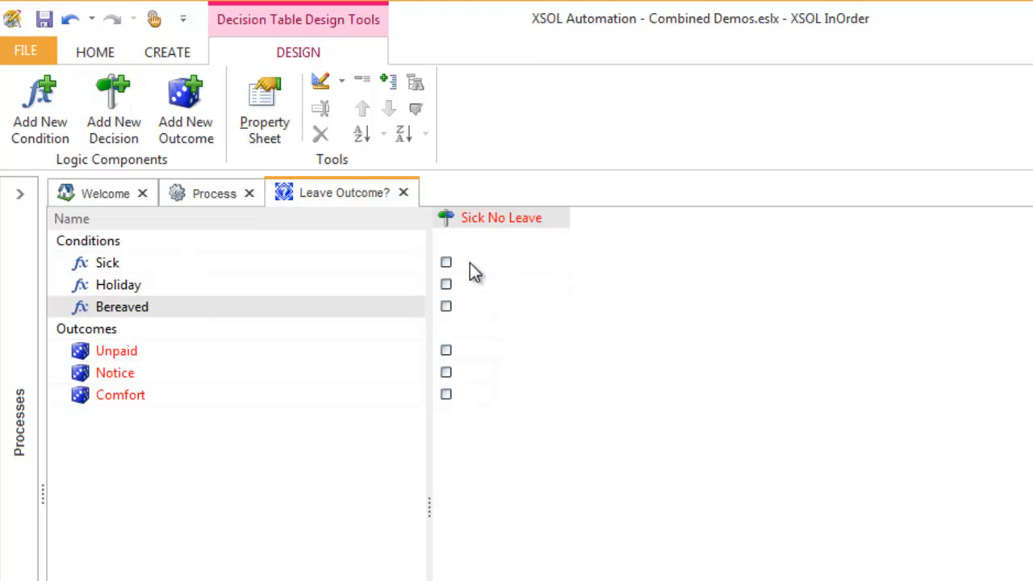
pyautogui.click(447, 263)
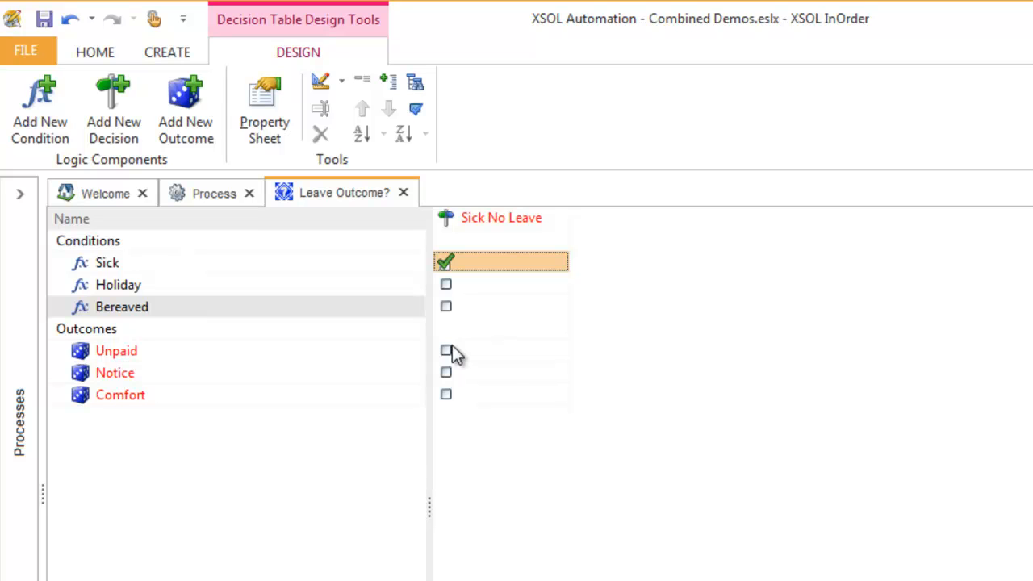
pyautogui.click(446, 372)
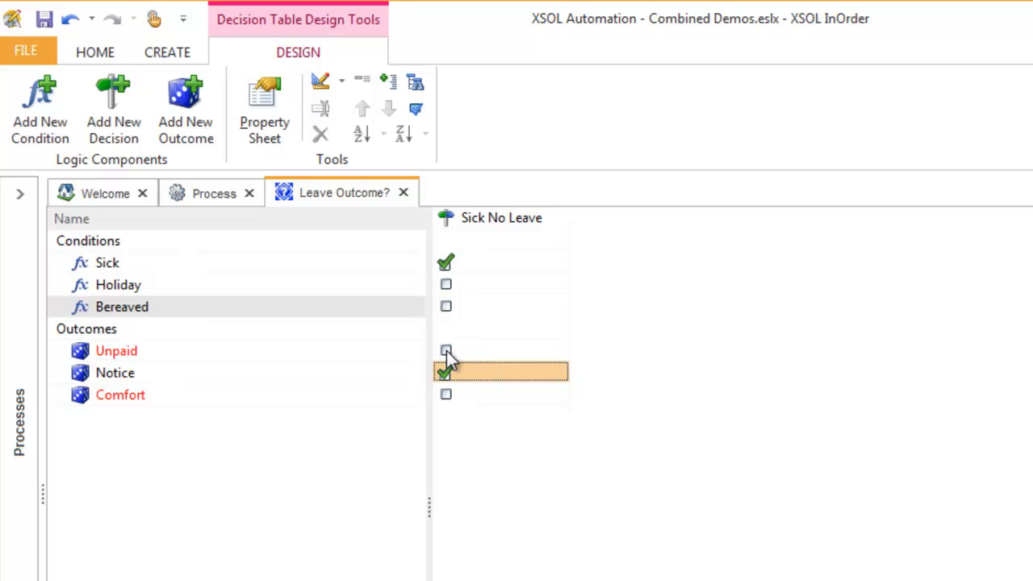
pyautogui.click(446, 351)
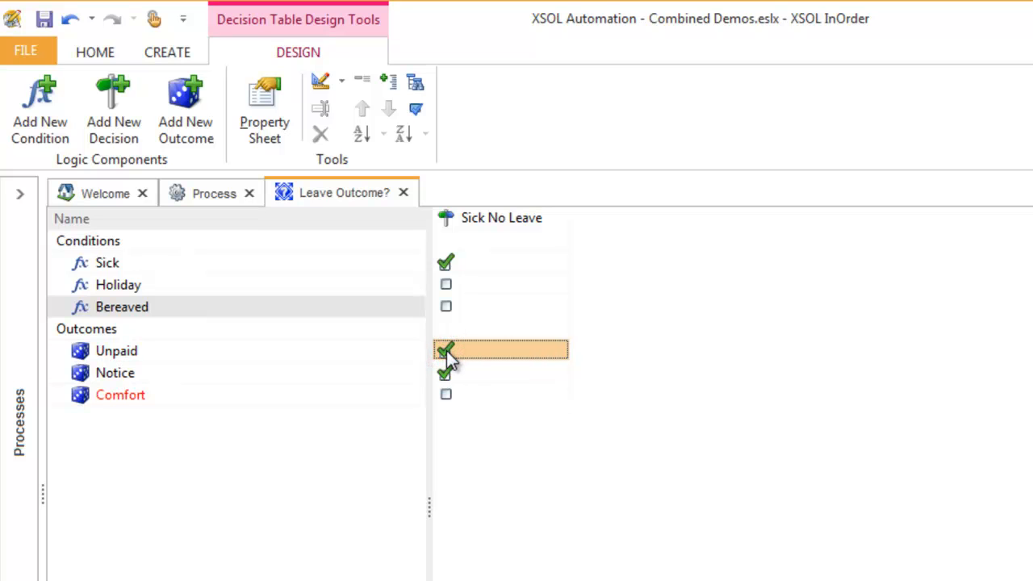
# Add a decision named Sick Leave that tests the Sick condition and triggers the Notice outcome.
pyautogui.click(121, 125)
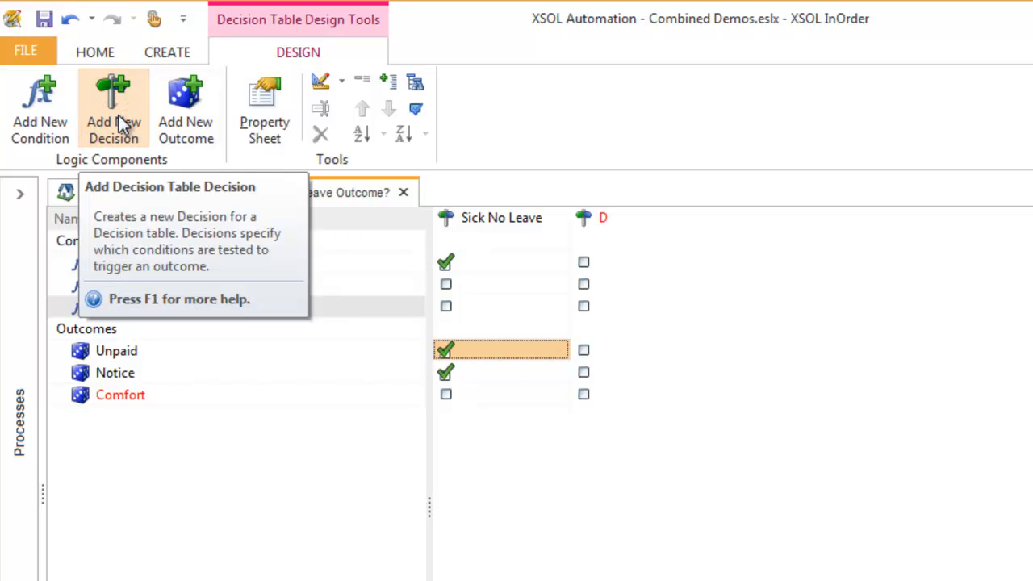
pyautogui.click(604, 219)
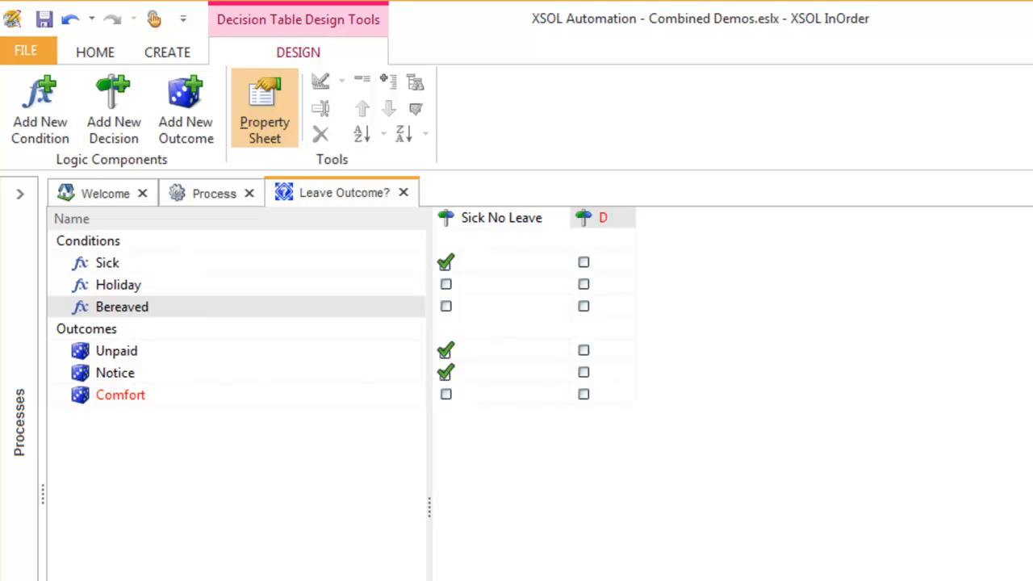
pyautogui.press('Return')
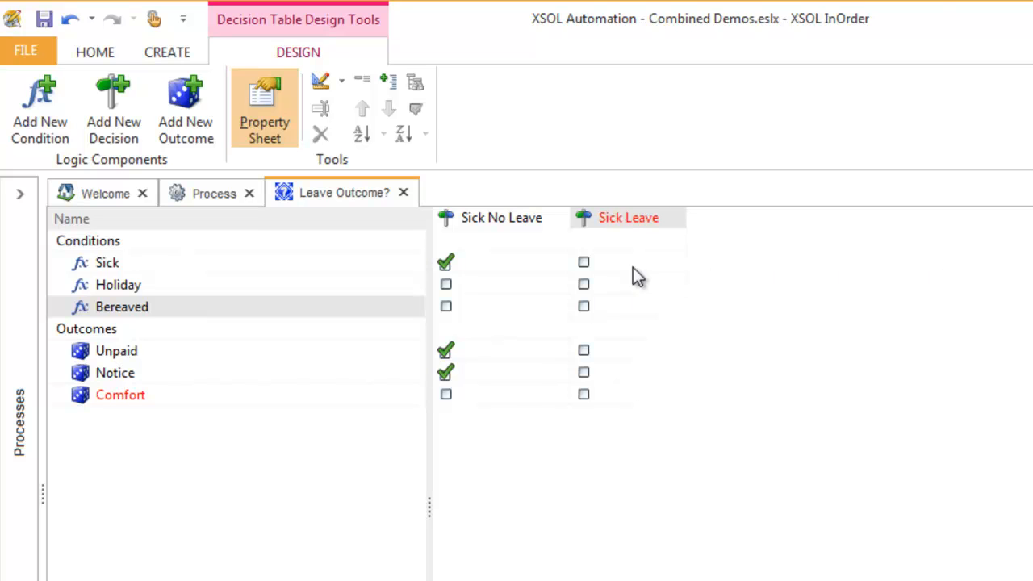
pyautogui.click(587, 262)
pyautogui.click(584, 264)
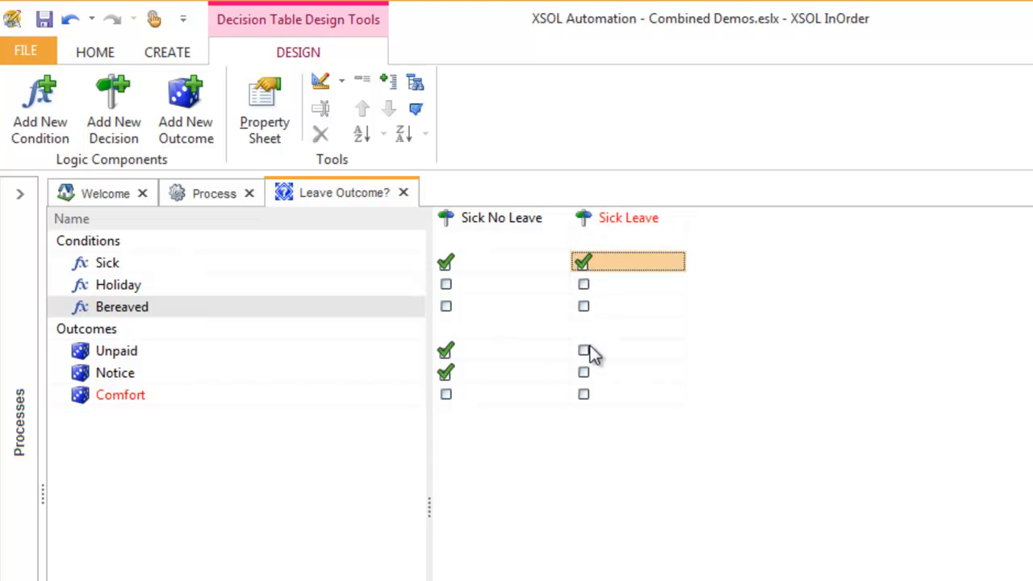
pyautogui.click(585, 374)
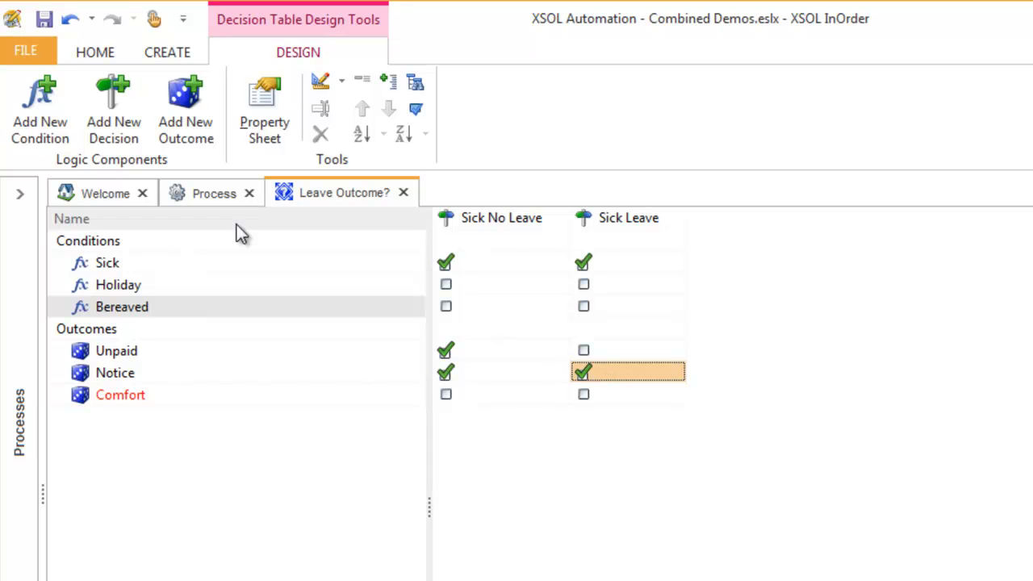
# Add a decision named Holiday that tests the Holiday condition and triggers the Notice outcome.
pyautogui.click(121, 110)
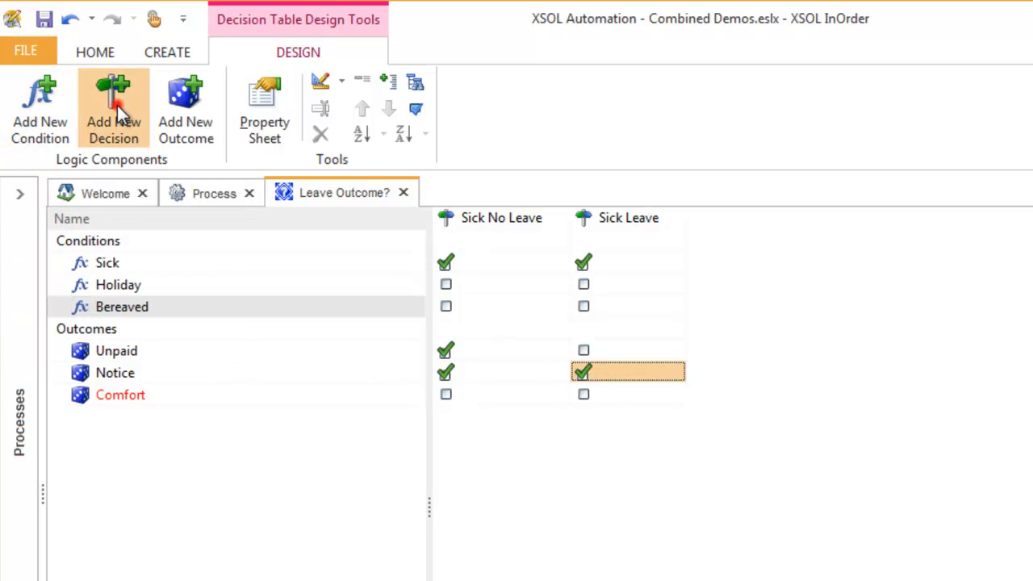
pyautogui.click(733, 218)
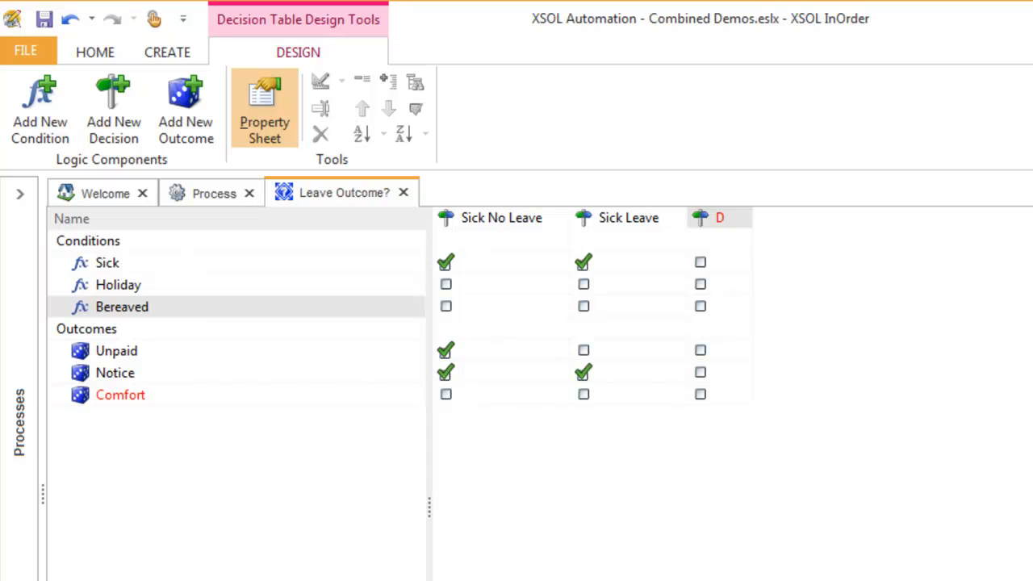
pyautogui.press('Return')
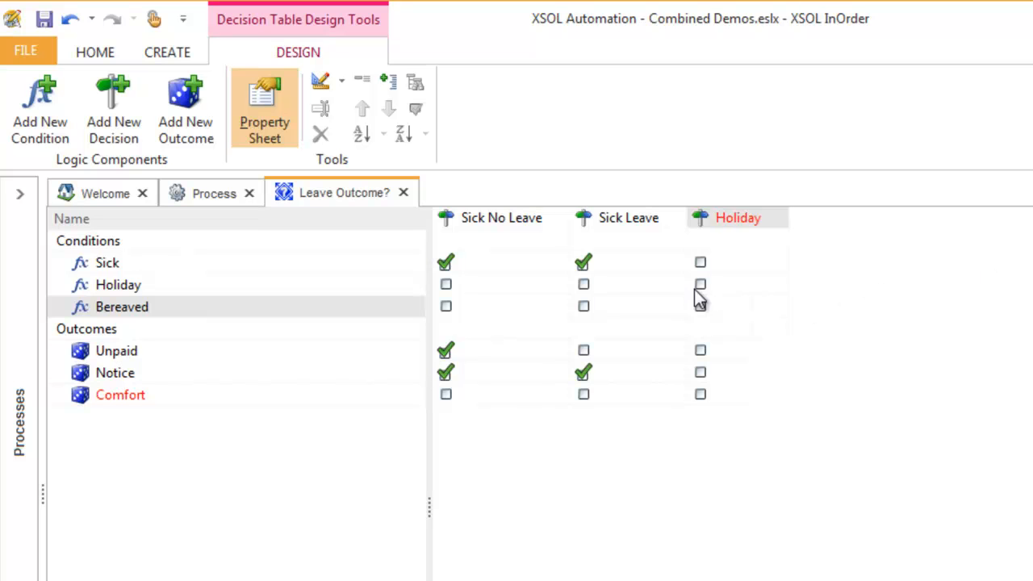
pyautogui.click(699, 285)
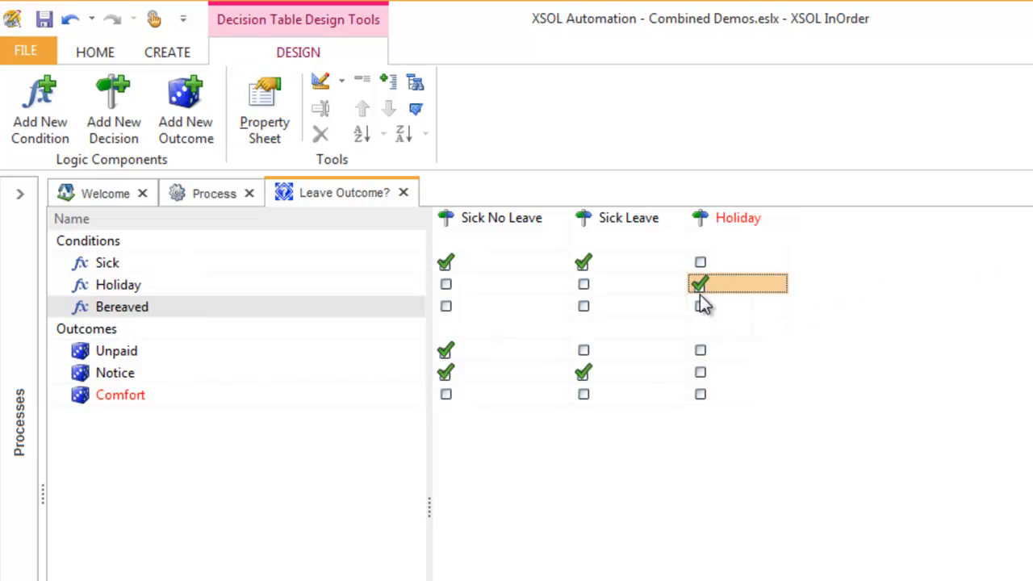
pyautogui.click(700, 372)
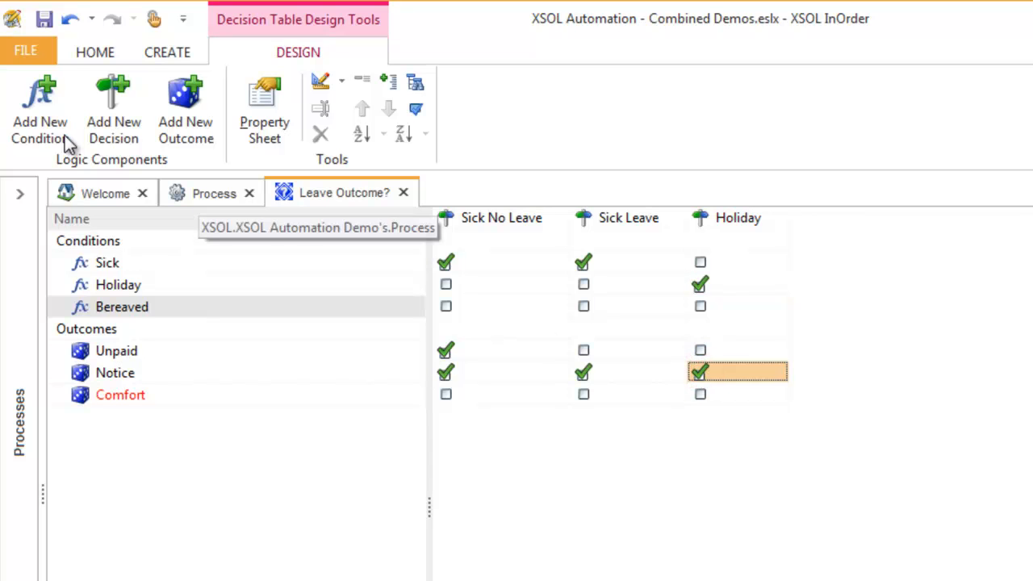
# Add a fourth decision to the table and name it Bereaved.
pyautogui.click(125, 104)
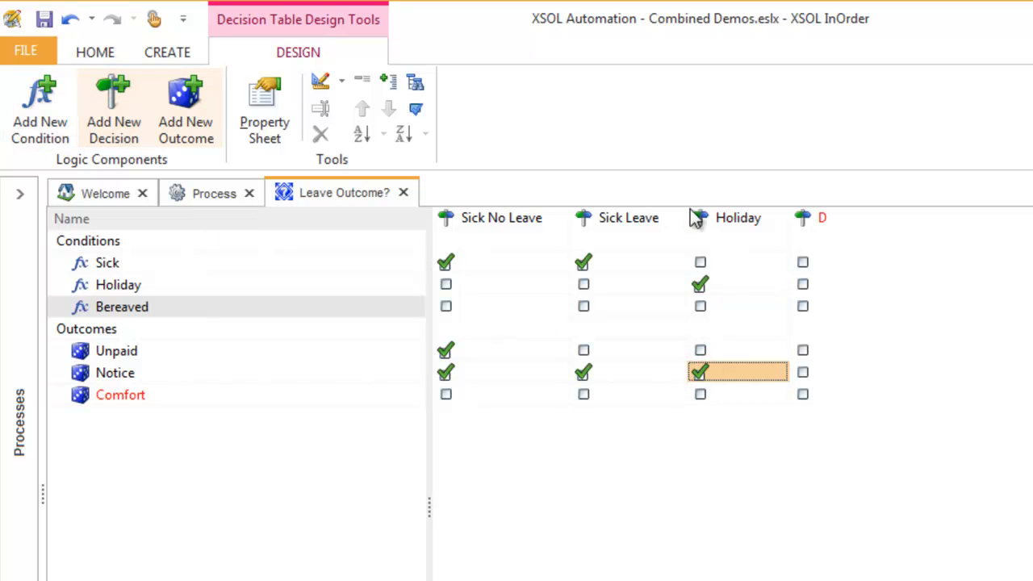
pyautogui.click(834, 220)
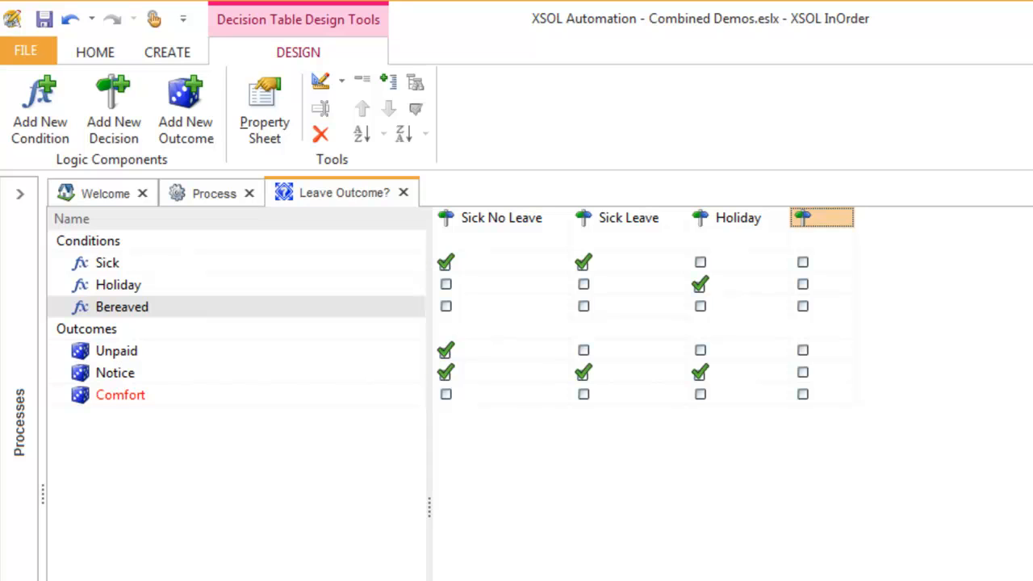
pyautogui.click(264, 110)
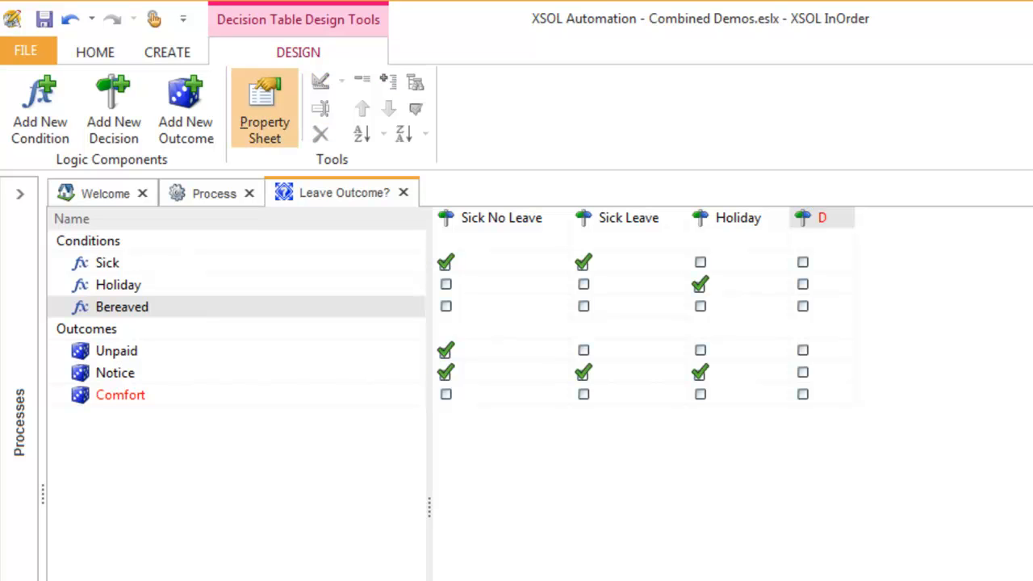
pyautogui.press('Return')
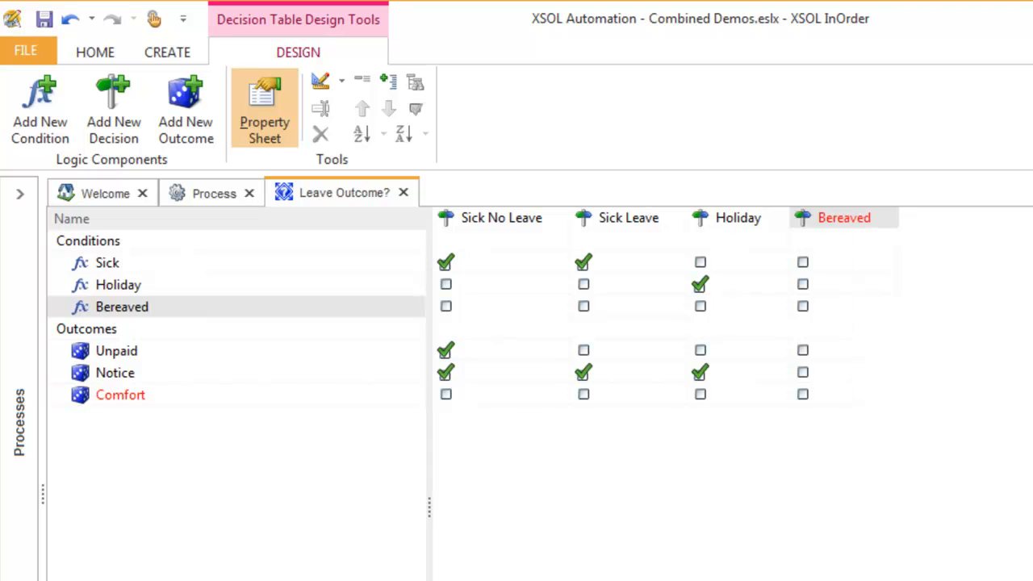
# Make the Bereaved decision test the Bereaved condition and trigger the Notice and Comfort outcomes.
pyautogui.click(805, 309)
pyautogui.click(803, 307)
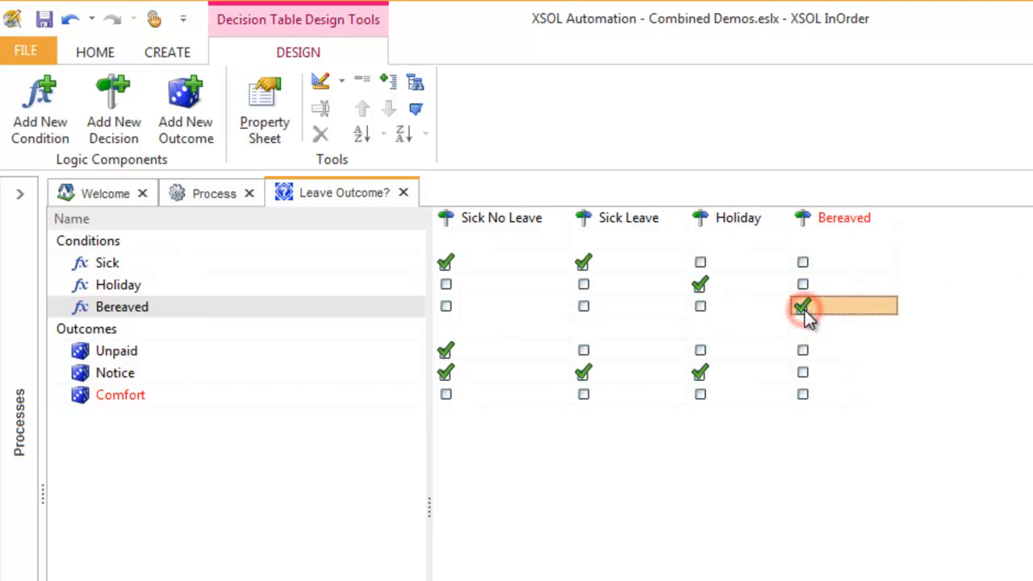
pyautogui.click(804, 374)
pyautogui.click(803, 395)
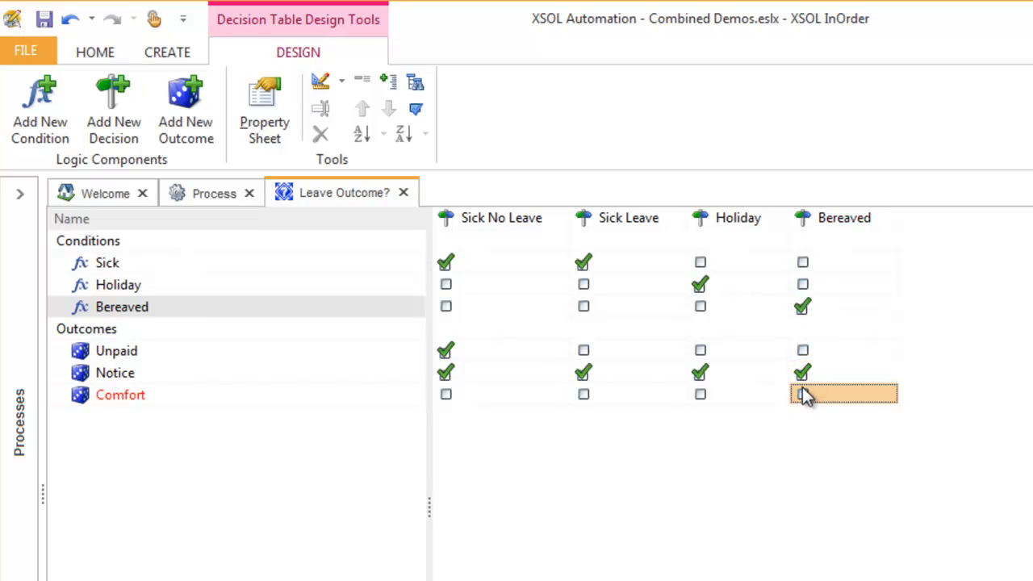
pyautogui.click(803, 394)
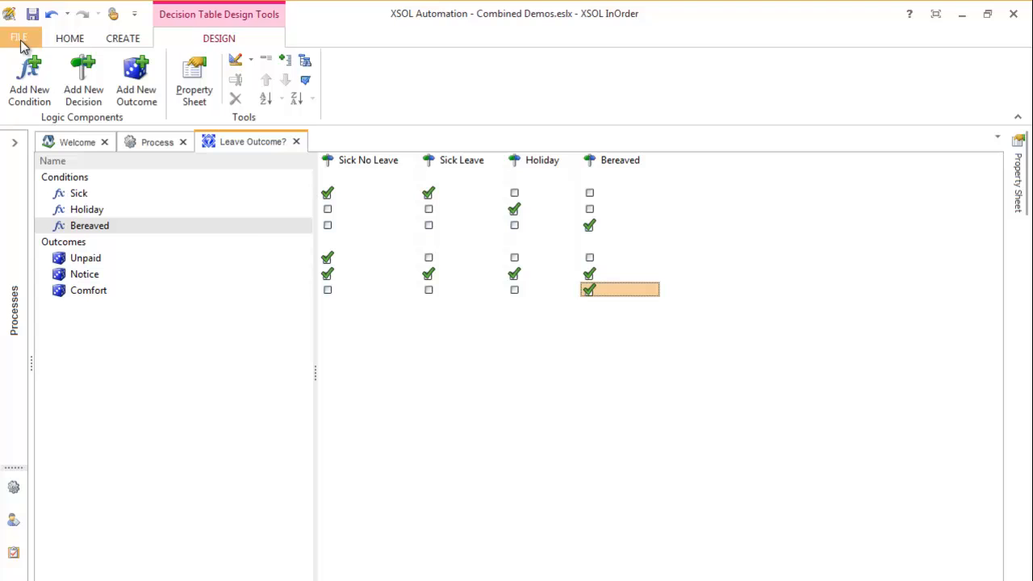
# Generate the unfiltered multi-page HTML process model with the Multi Page Default layout as HTML_Multi.htm and open it.
pyautogui.click(20, 42)
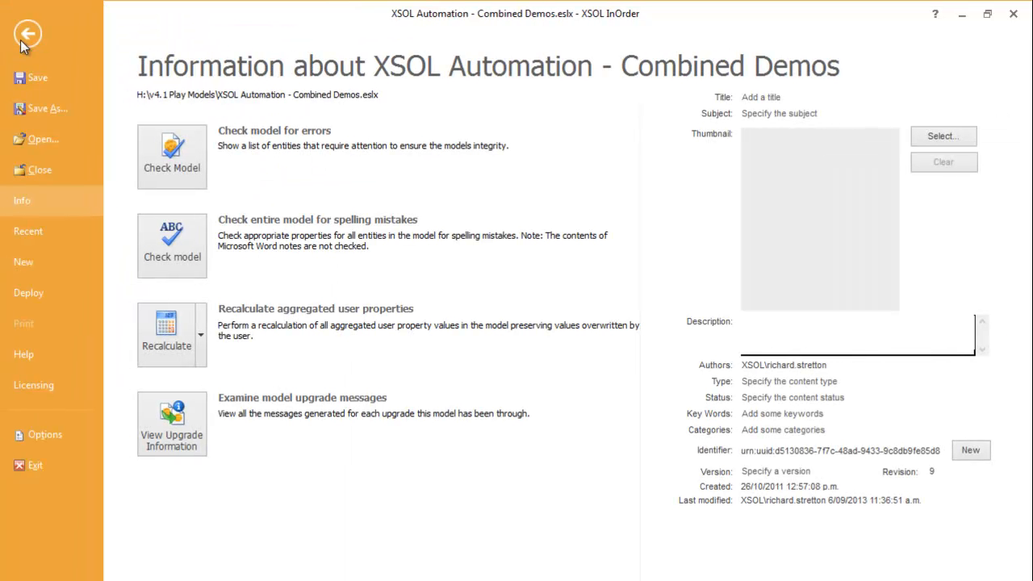
pyautogui.click(27, 301)
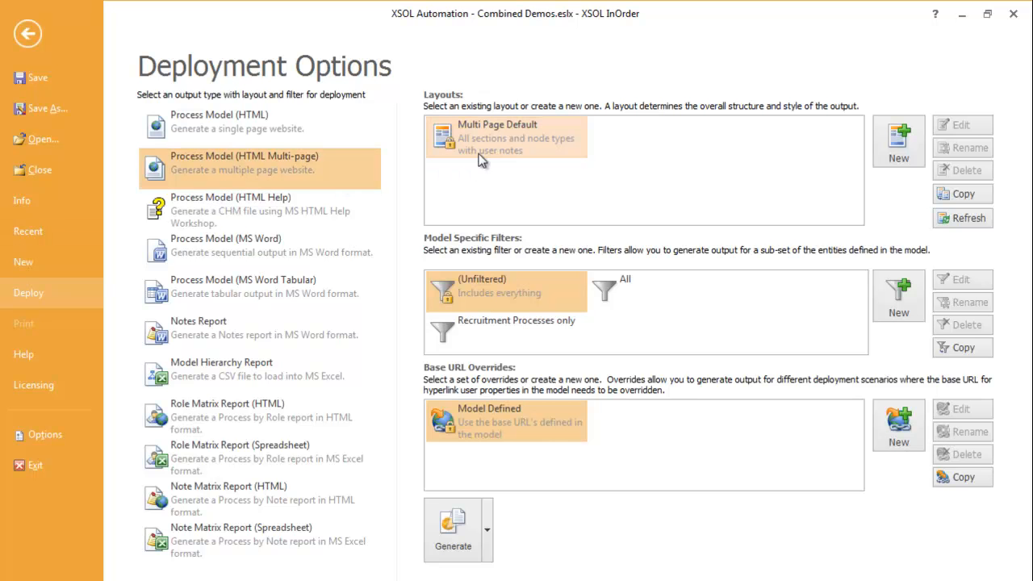
pyautogui.click(458, 521)
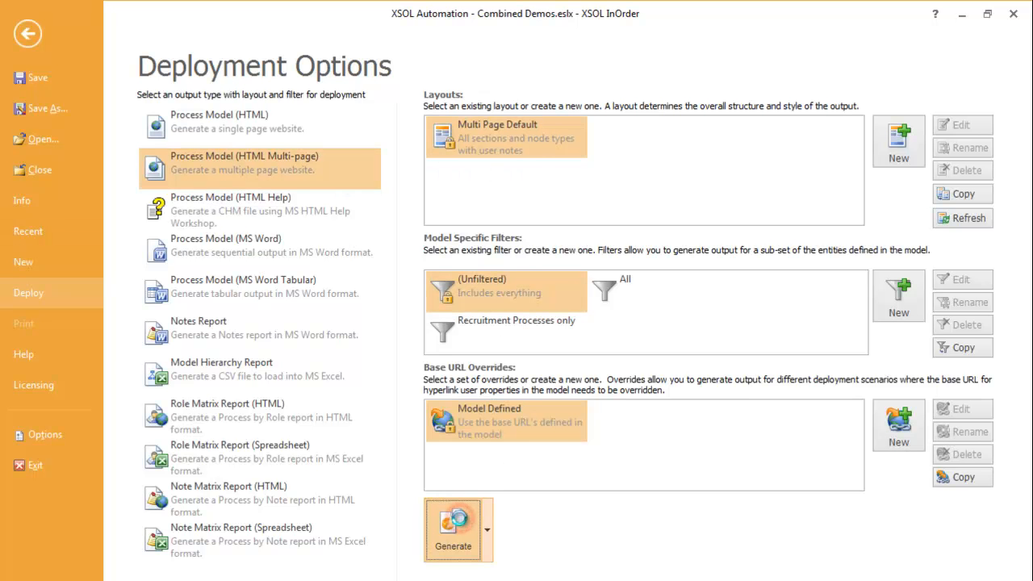
pyautogui.click(212, 119)
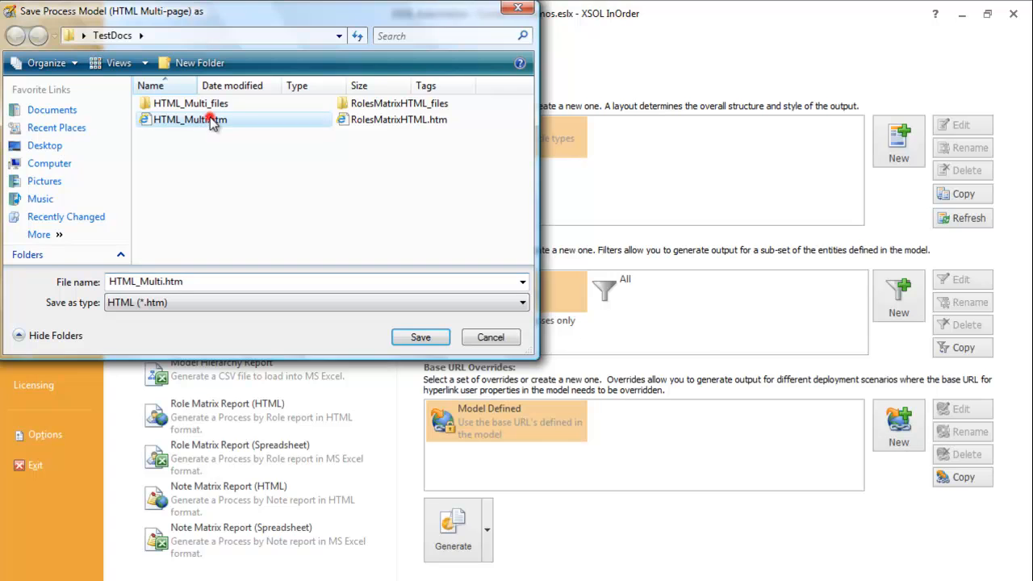
pyautogui.click(410, 336)
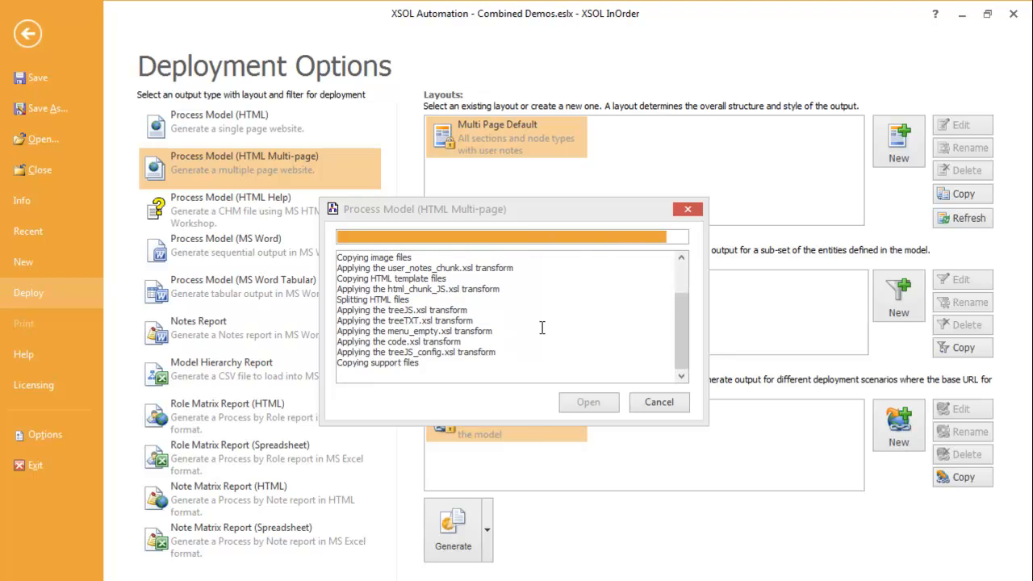
pyautogui.click(582, 402)
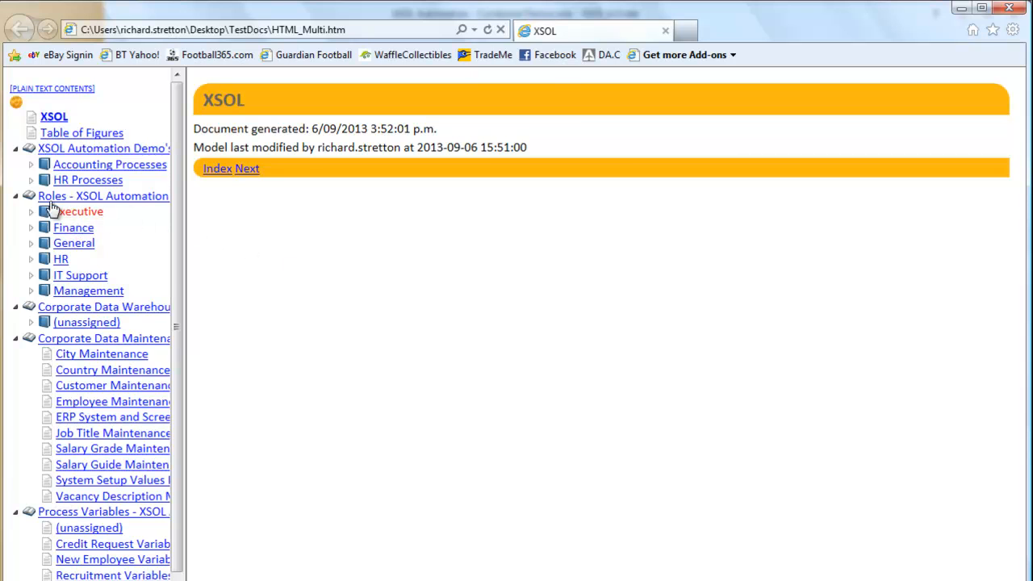
# Examine the Leave Outcome? decision table and its outcome branches in the published HR Processes leave flow.
pyautogui.click(31, 181)
pyautogui.click(93, 257)
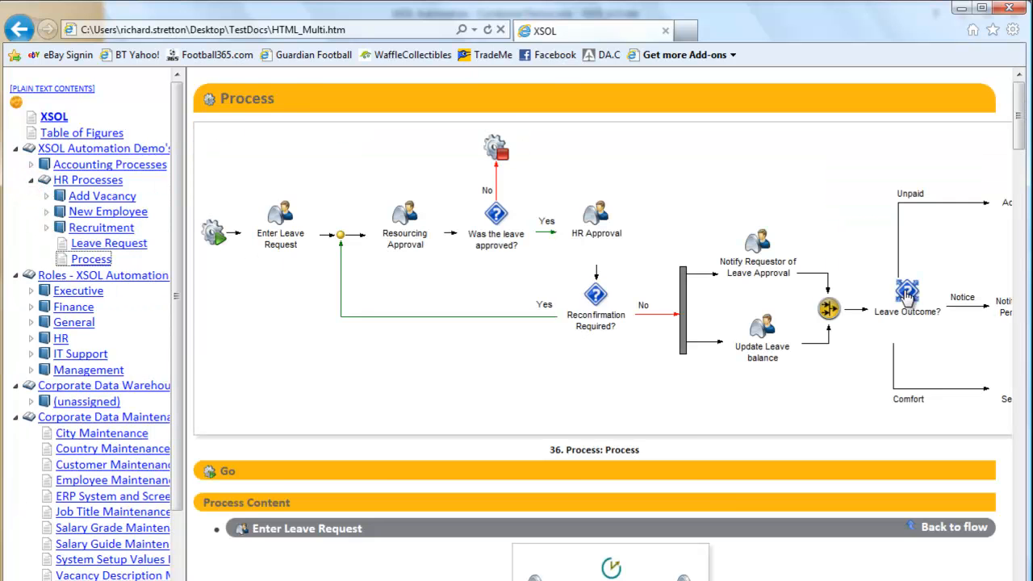
pyautogui.click(910, 289)
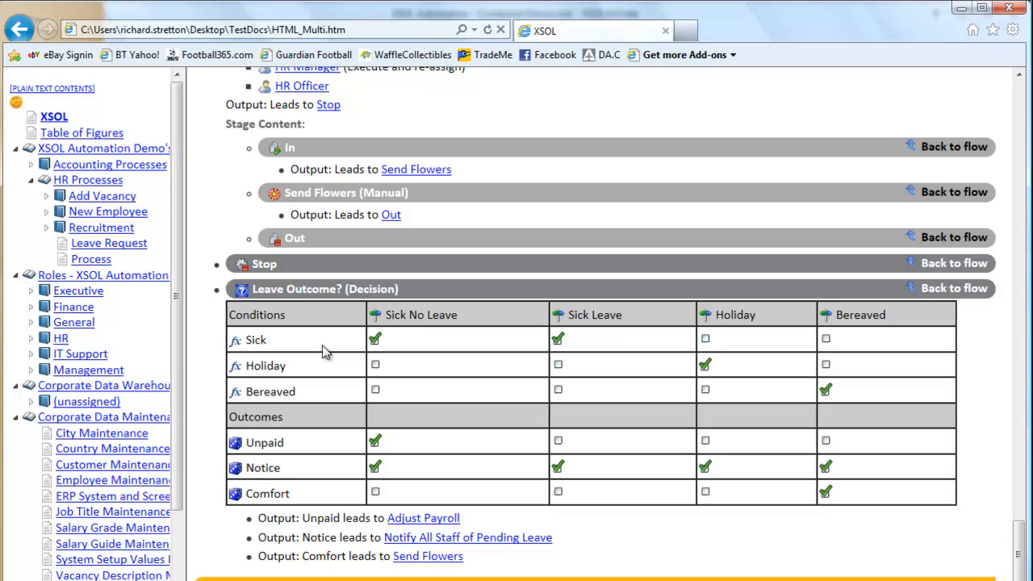
pyautogui.click(954, 289)
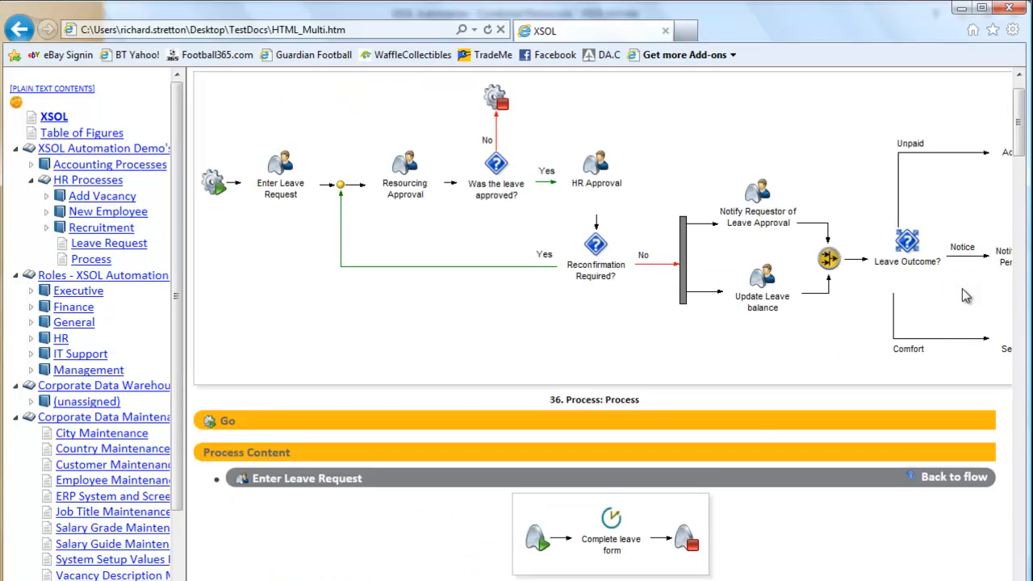
pyautogui.moveTo(702, 580); pyautogui.dragTo(807, 580)
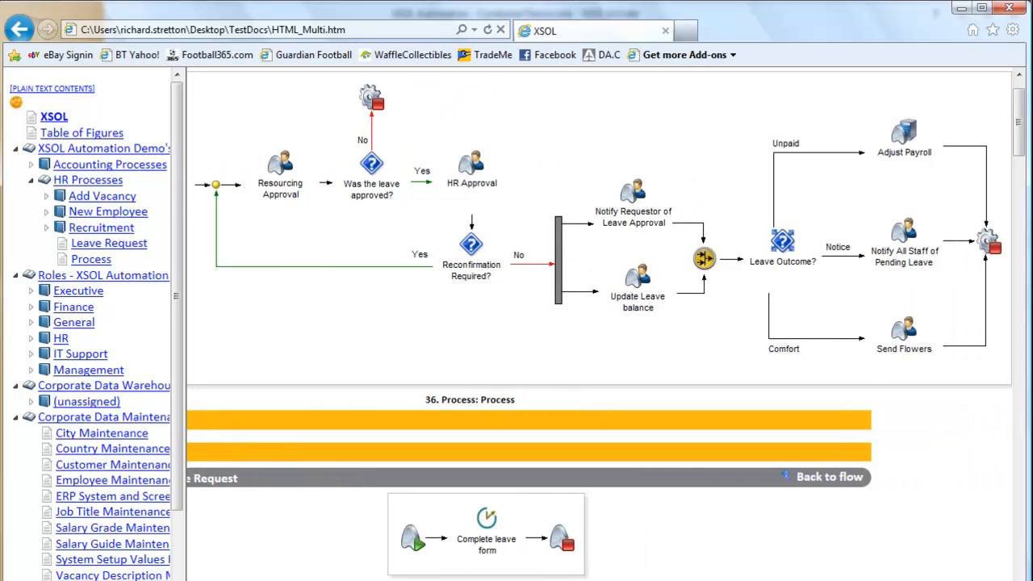